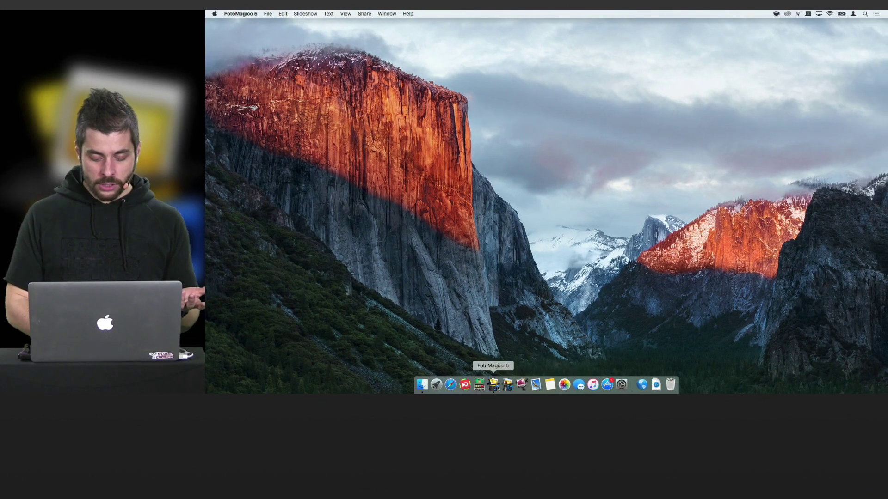
Launch FotoMagico 5 and create a new empty slideshow from the welcome window
left_click(495, 385)
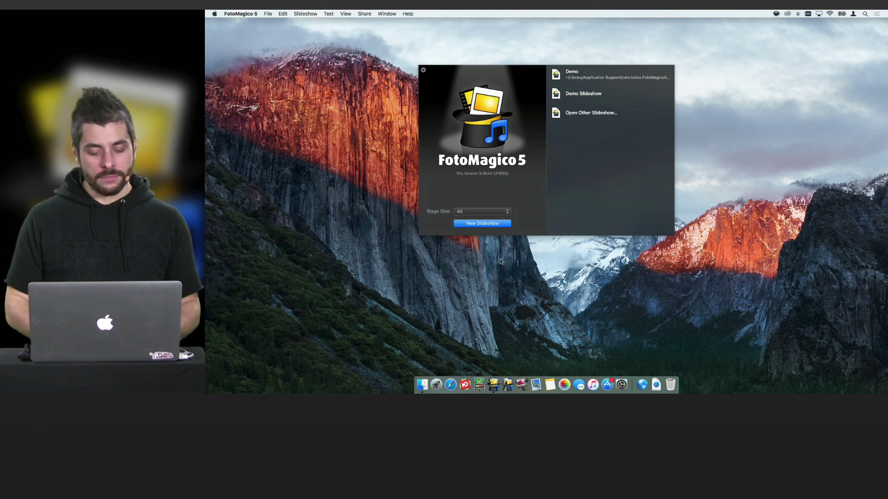
left_click(479, 223)
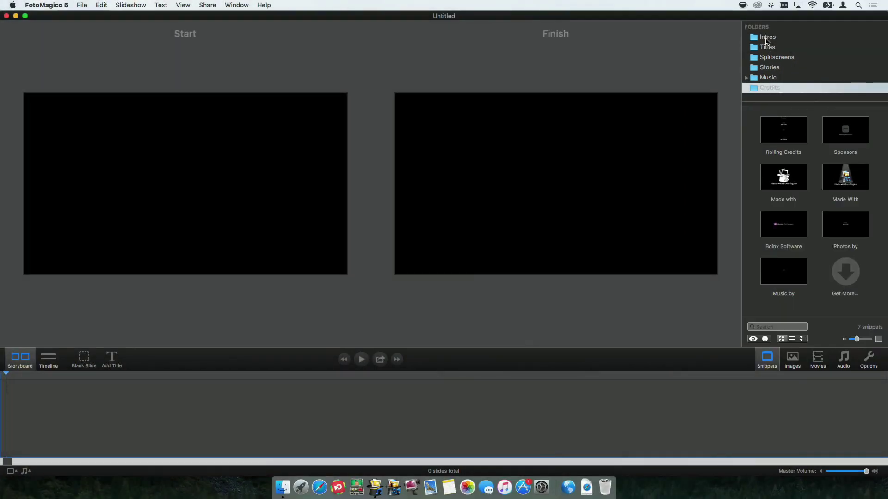
Browse the Intros, Titles, Splitscreens, Stories, Music and Credits snippet folders, ending back on Intros
left_click(766, 39)
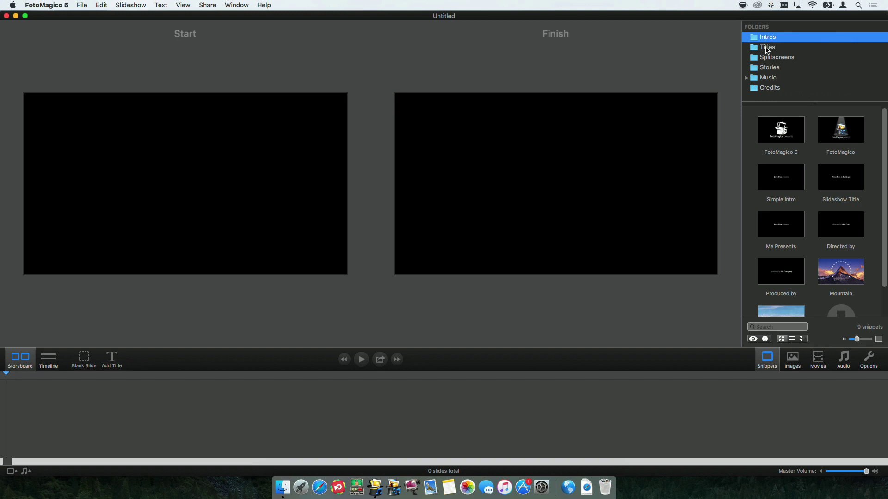
left_click(767, 48)
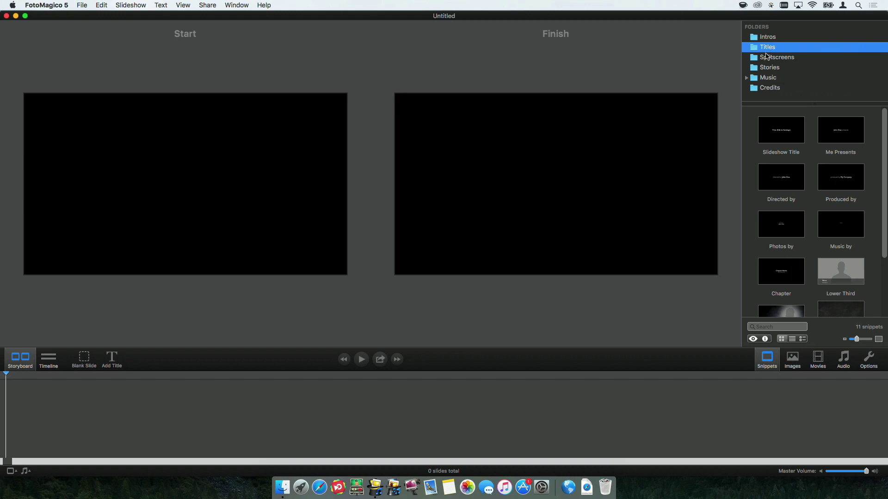
left_click(766, 58)
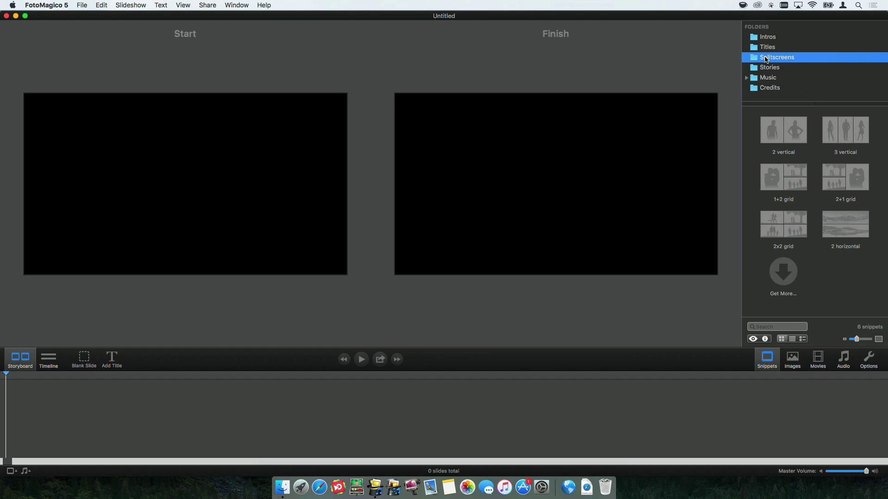
left_click(766, 68)
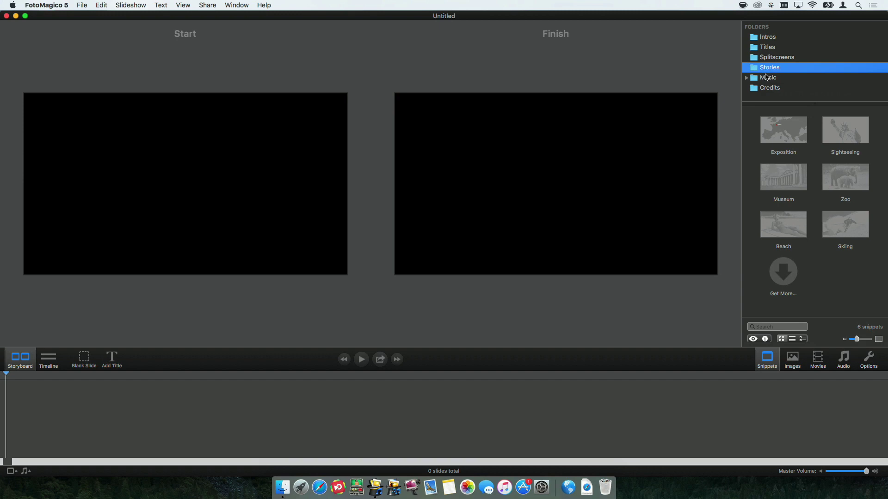
left_click(767, 79)
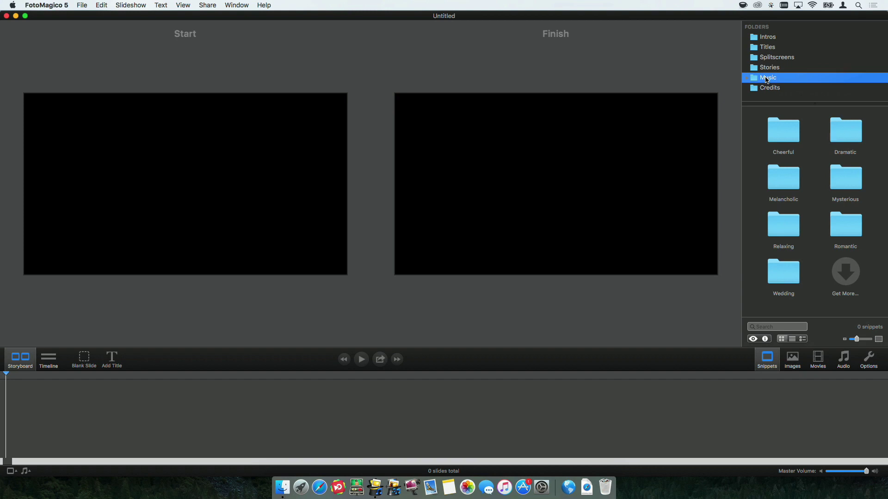
left_click(771, 89)
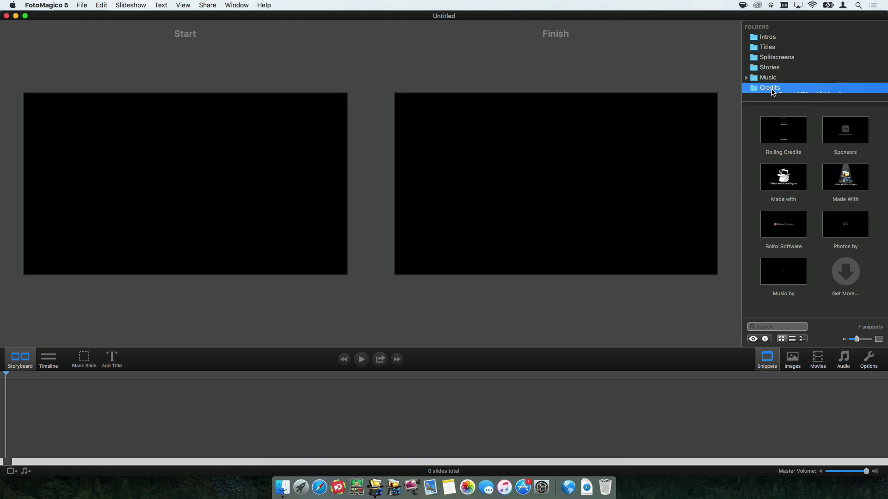
left_click(772, 41)
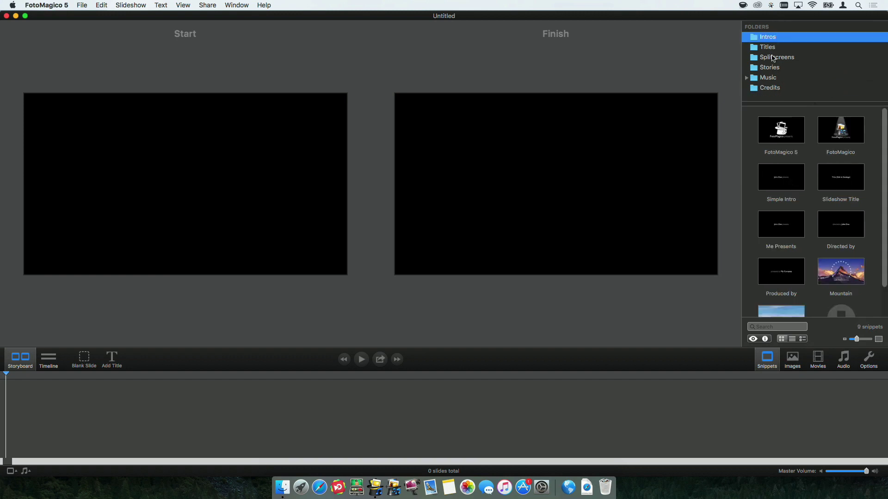
Add the Simple Intro, Exposition, Rolling Credits and Made with snippets to the storyboard in order
left_click(785, 182)
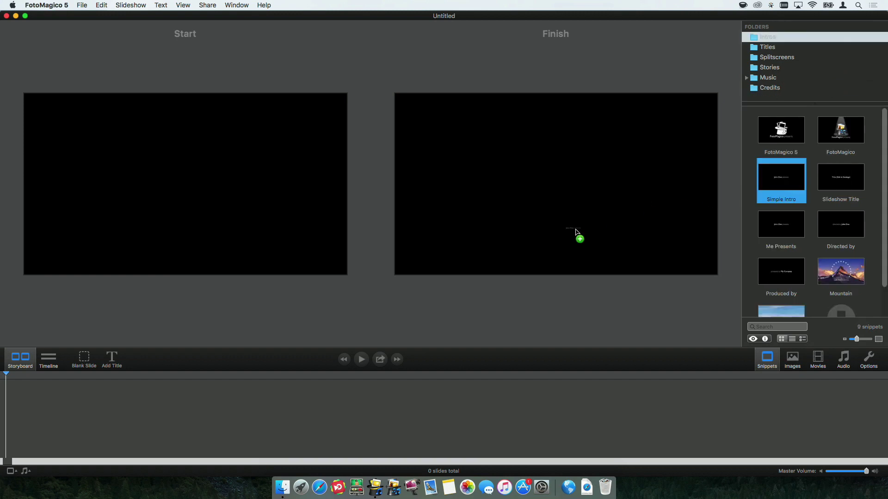
left_click_drag(576, 233, 122, 399)
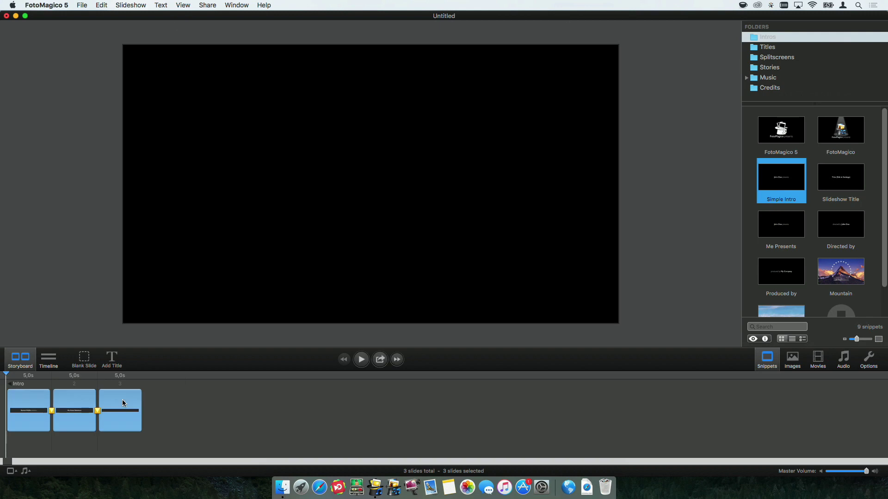
left_click(769, 70)
left_click_drag(792, 142, 234, 440)
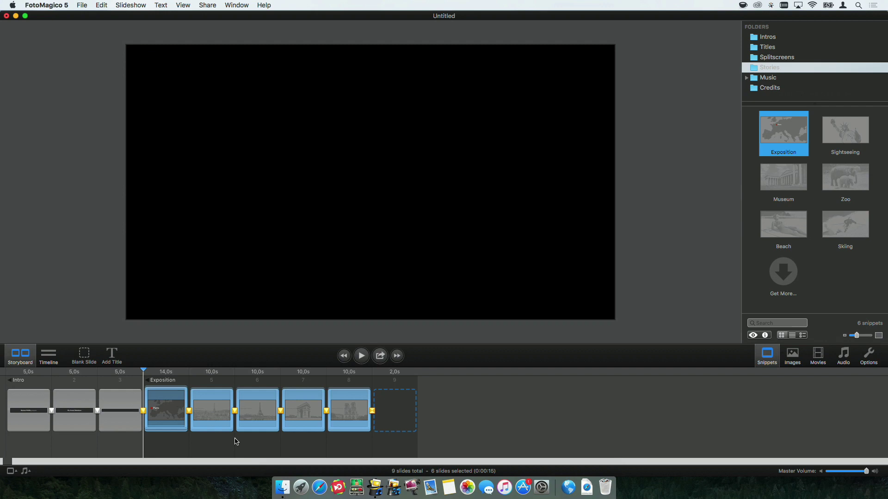
left_click(769, 87)
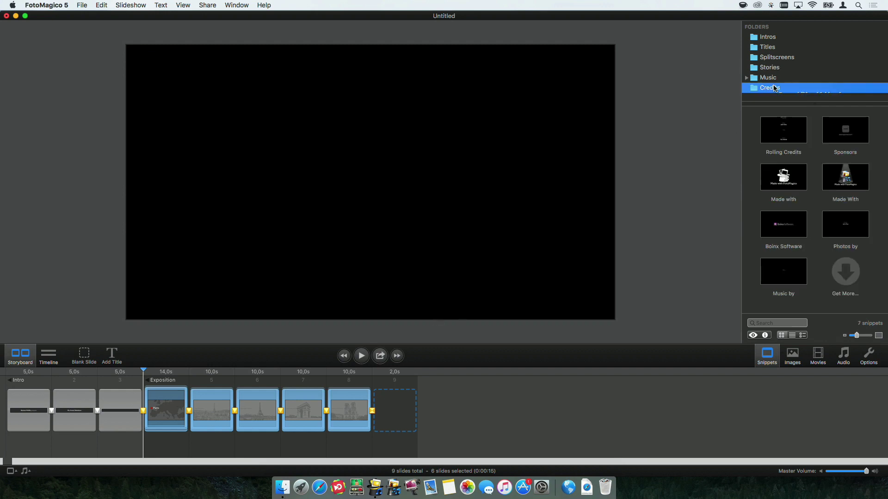
left_click_drag(782, 131, 448, 409)
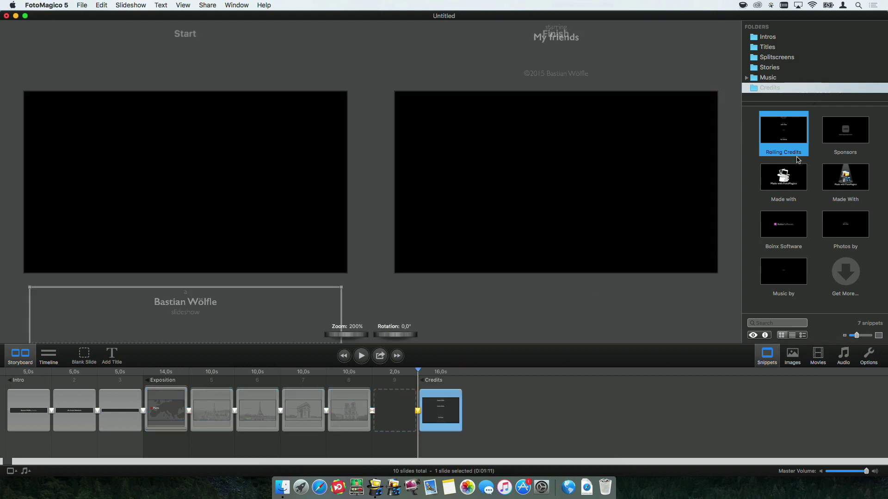
left_click_drag(790, 173, 504, 405)
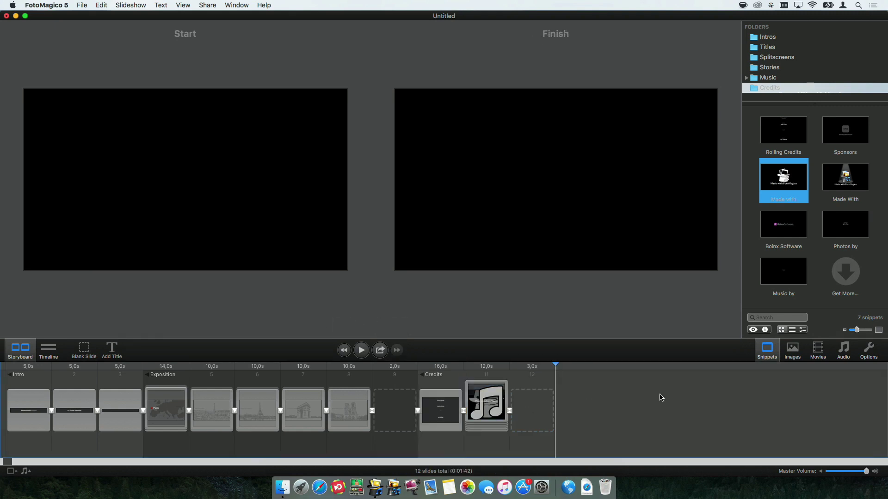
left_click(345, 353)
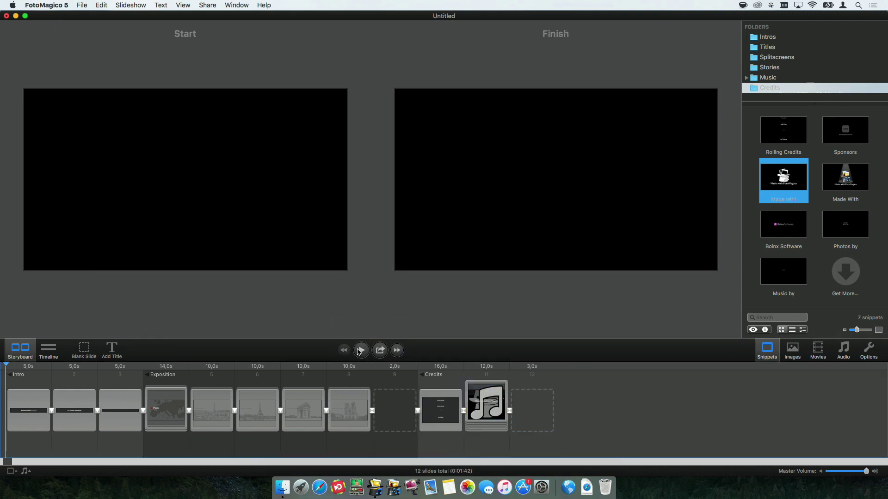
left_click(360, 351)
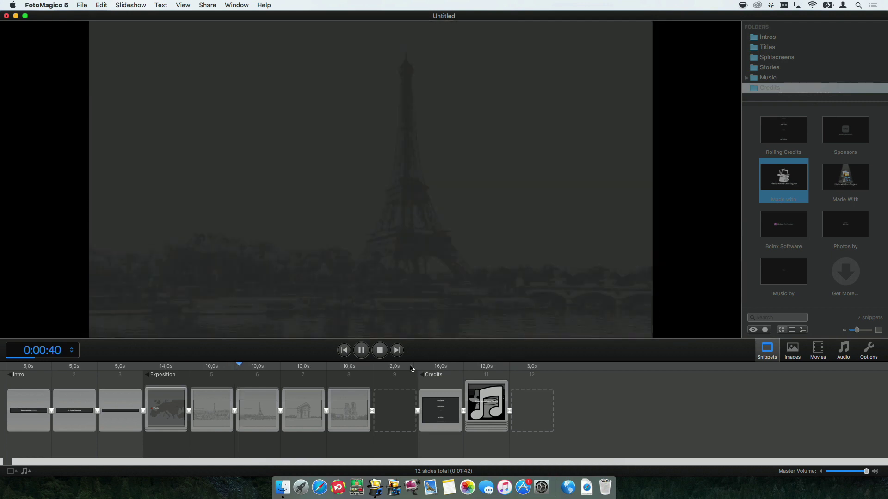
left_click_drag(391, 366, 411, 368)
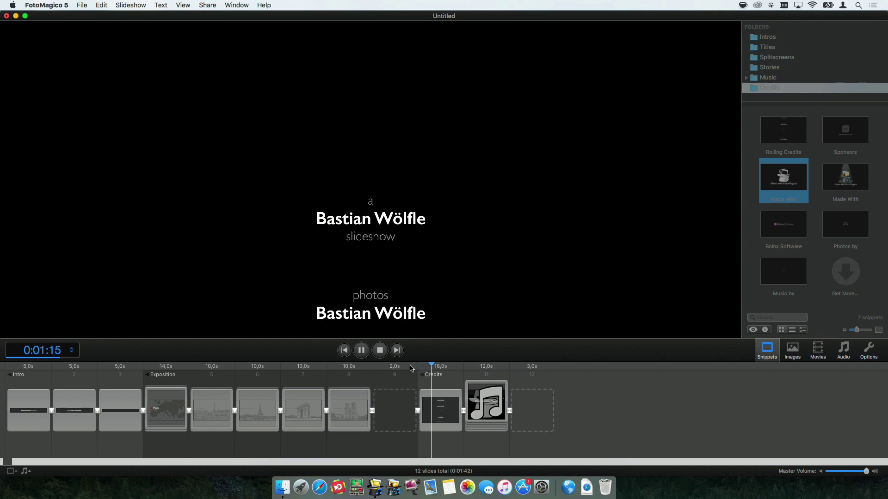
key("Right")
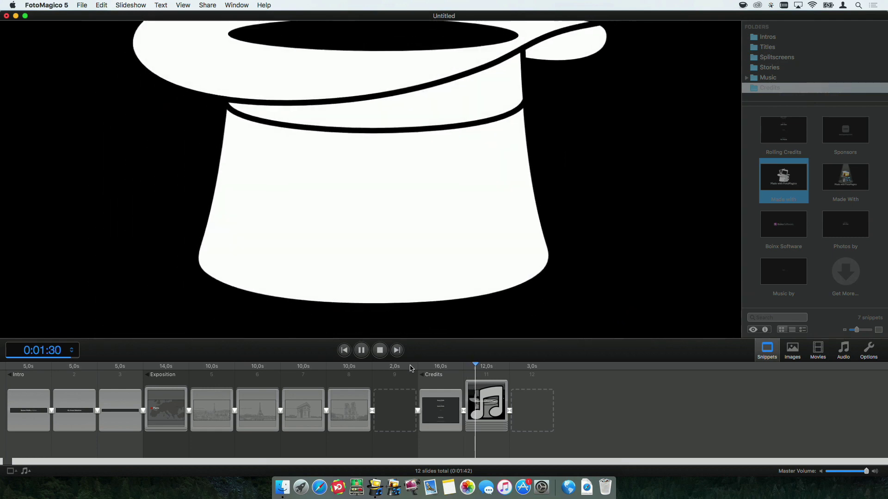
left_click(380, 351)
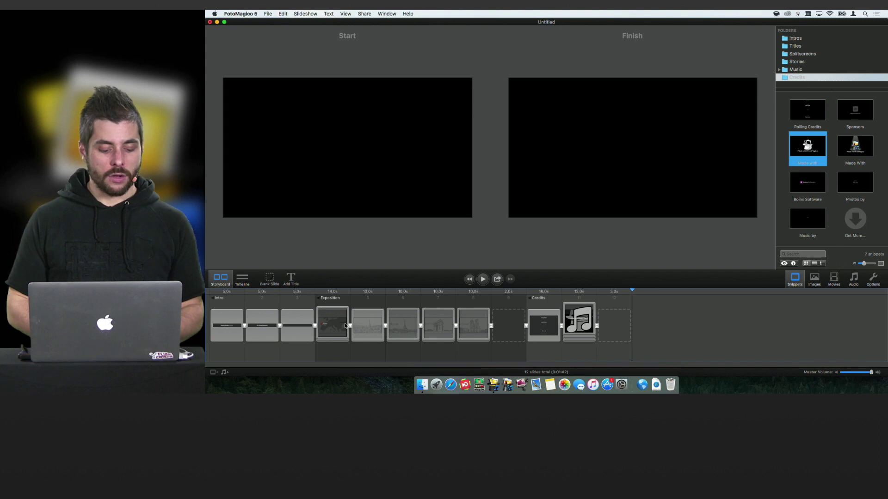
Change the Exposition map slide's Paris label text to Peru
left_click(345, 326)
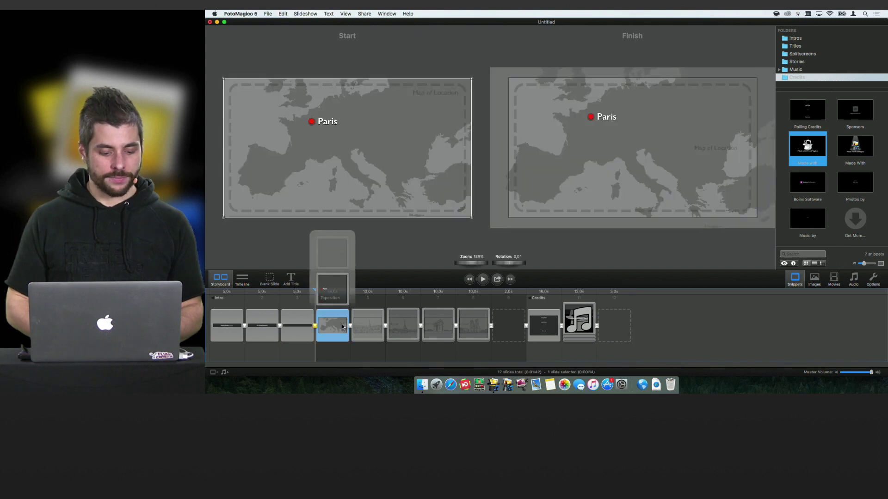
double_click(327, 122)
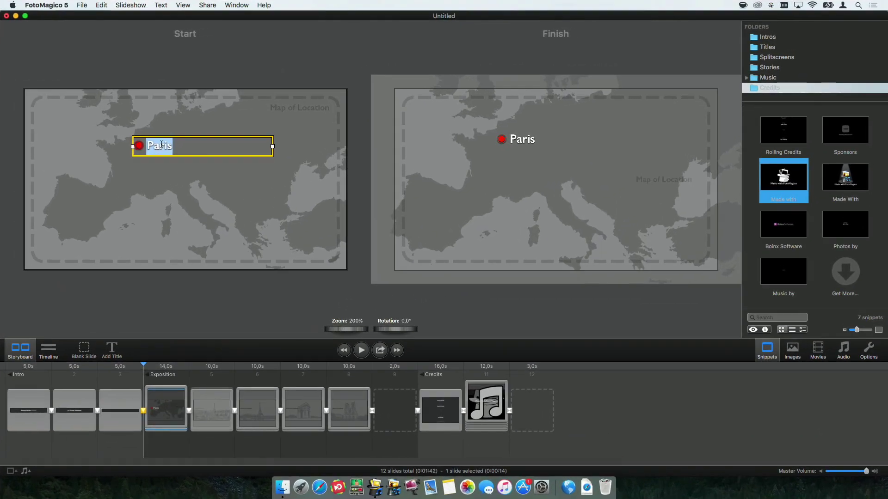
type("Peru")
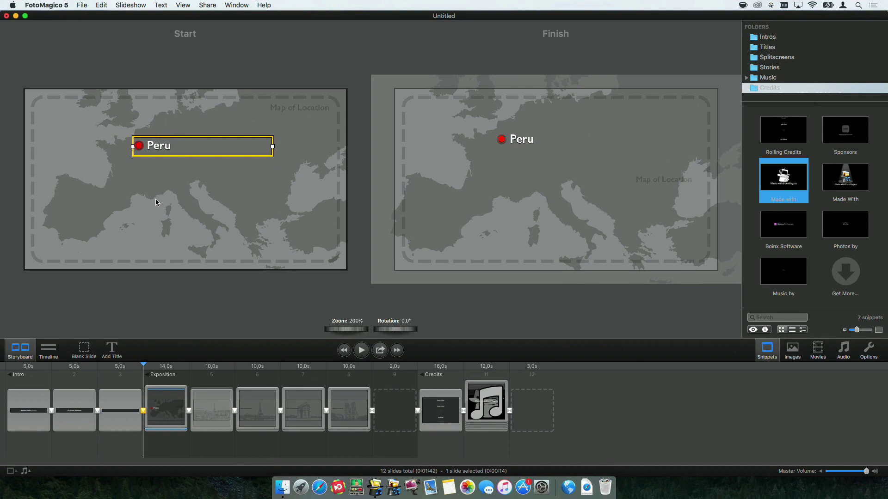
key("Escape")
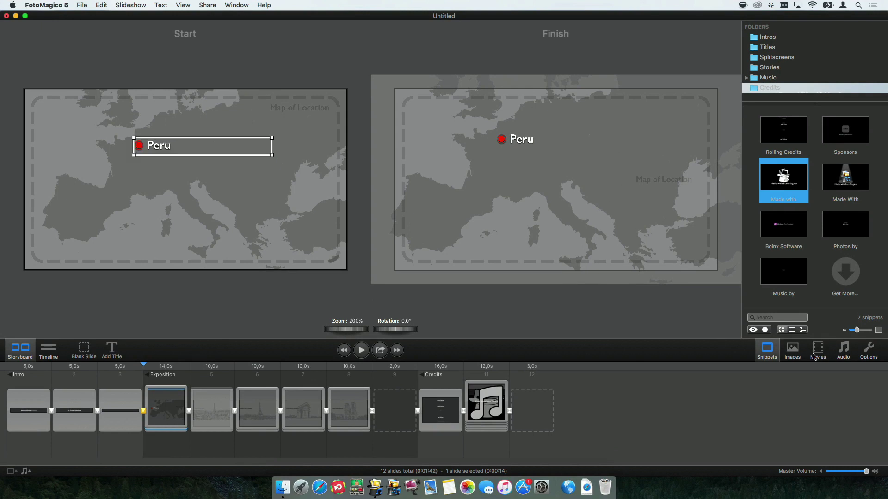
Put the Peru 45 earth photo on slide 4 and move the Peru labels onto Peru in both Start and Finish views
left_click(793, 353)
left_click_drag(844, 204, 248, 213)
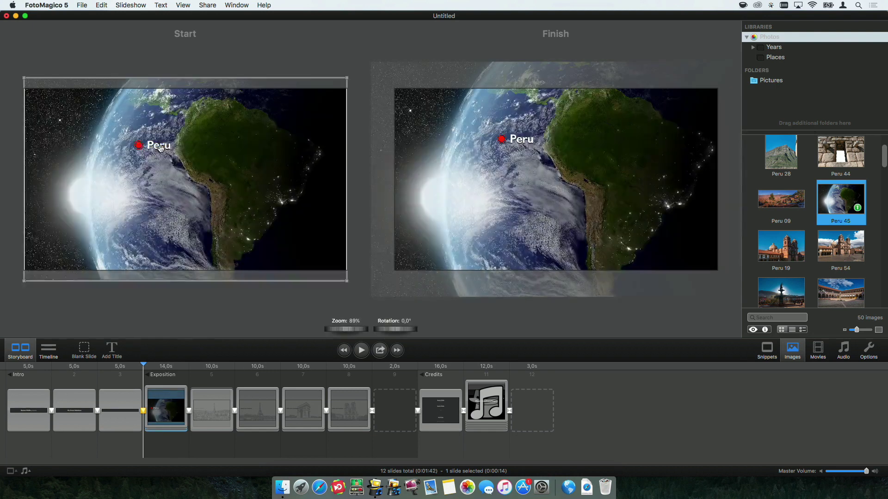
left_click_drag(145, 148, 209, 180)
left_click_drag(523, 133, 592, 177)
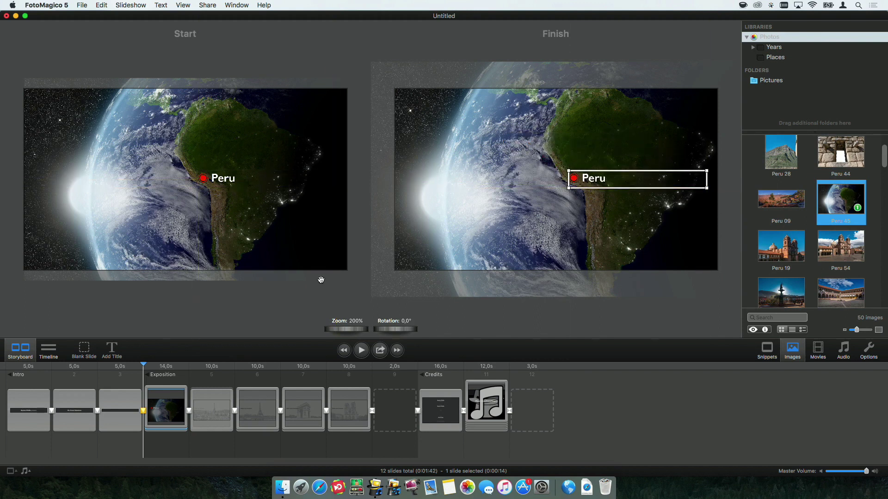
left_click(213, 418)
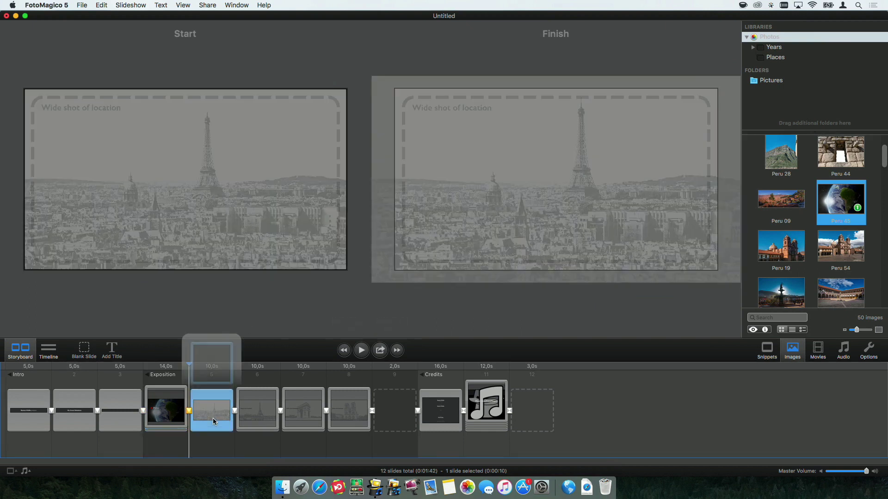
Fill slides 5–8 with Machu Picchu, a Cusco church, the Peru 54 church and a fountain photo
scroll(802, 222, "up", 3)
left_click_drag(848, 162, 217, 198)
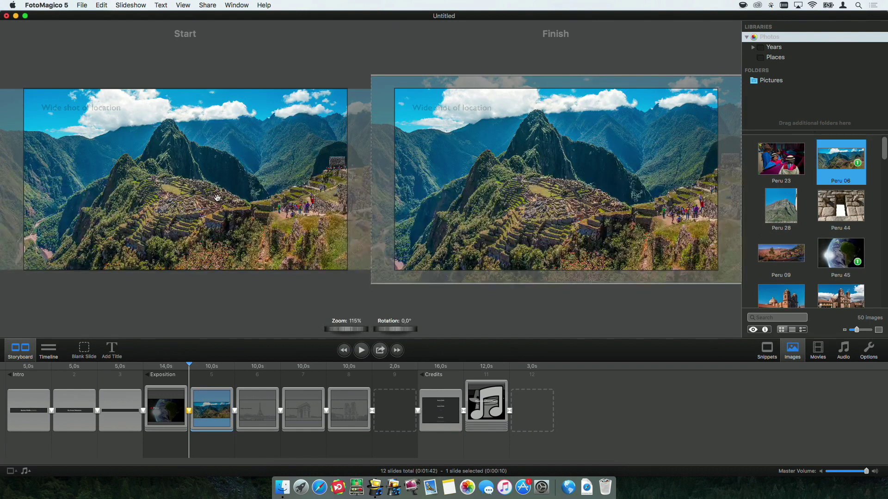
left_click(254, 402)
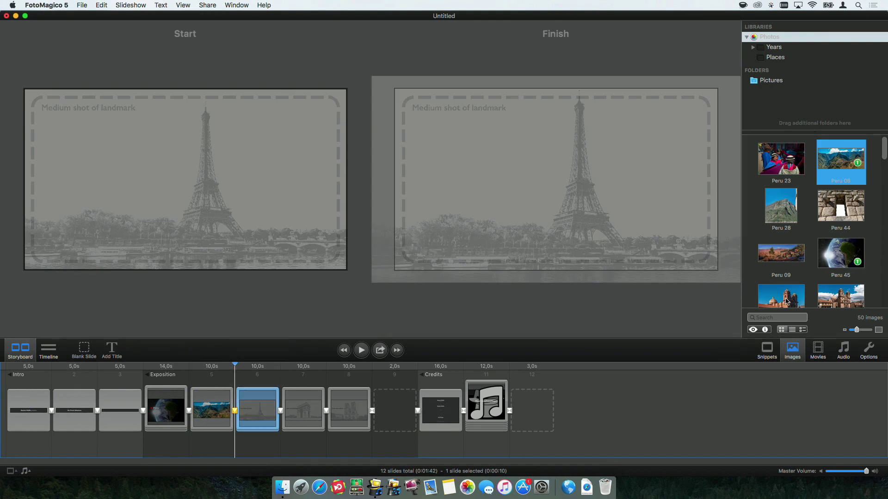
left_click_drag(790, 298, 172, 221)
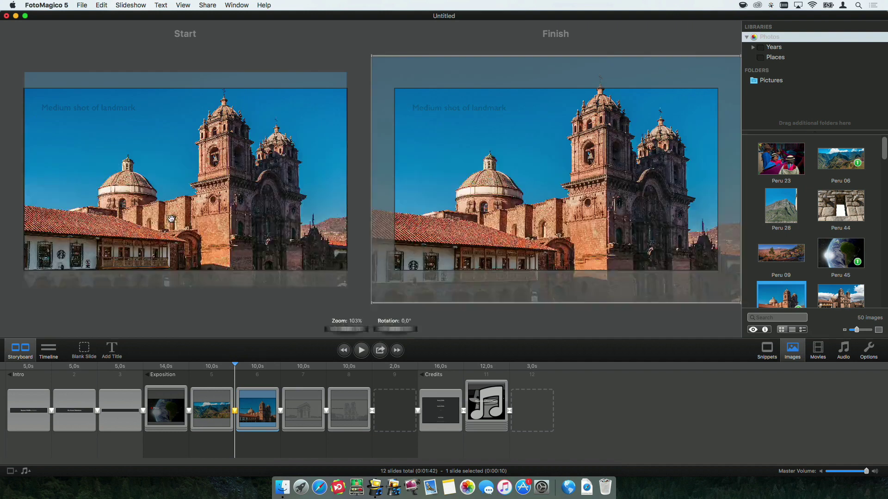
left_click(296, 421)
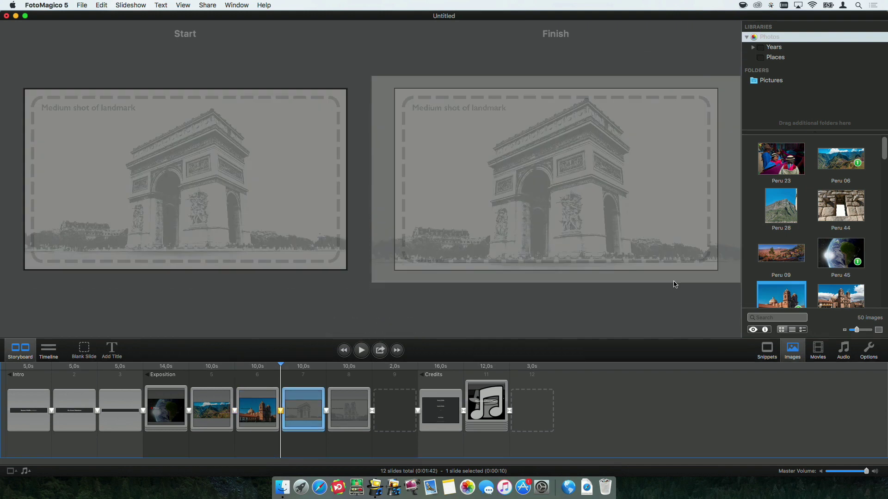
scroll(845, 247, "down", 2)
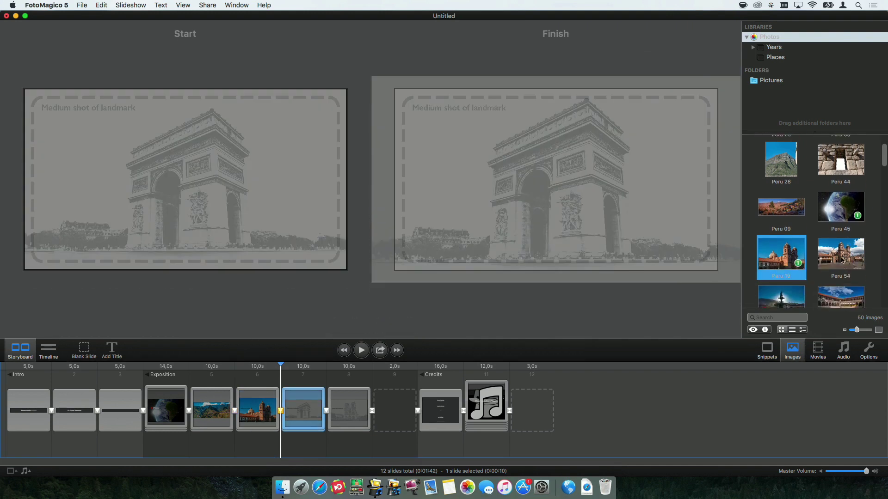
left_click_drag(842, 260, 298, 408)
left_click(362, 416)
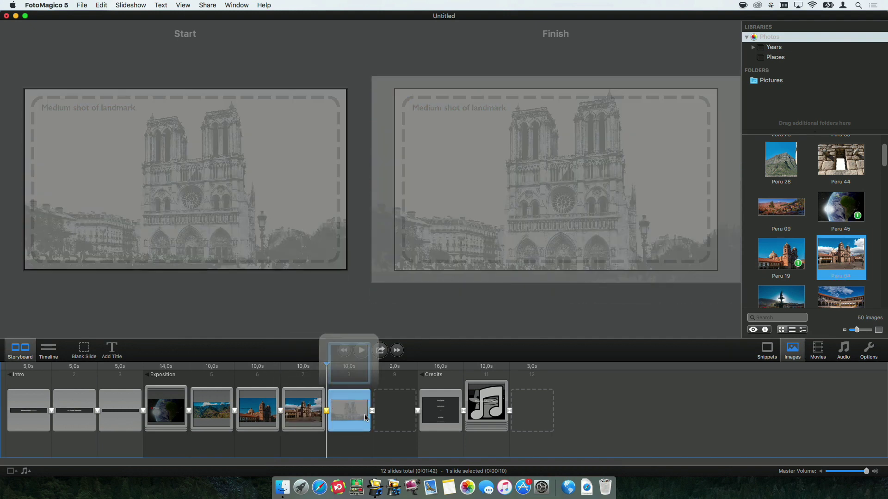
left_click_drag(781, 303, 520, 193)
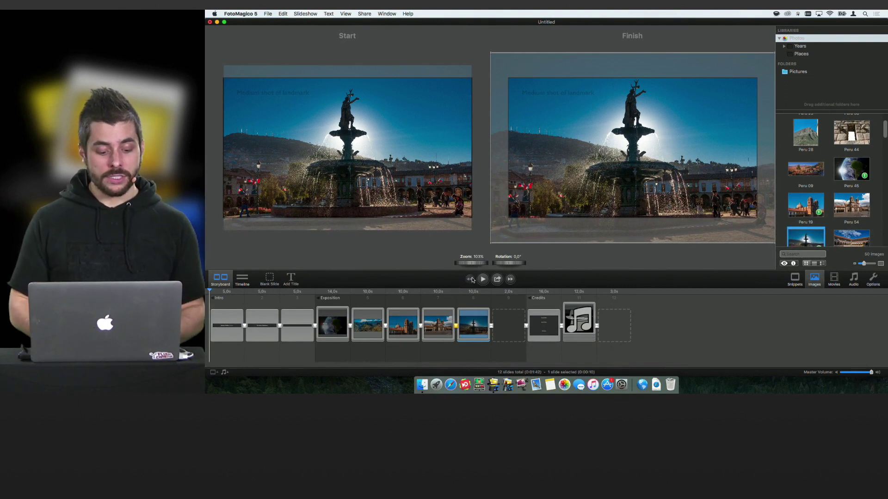
left_click(470, 279)
key("space")
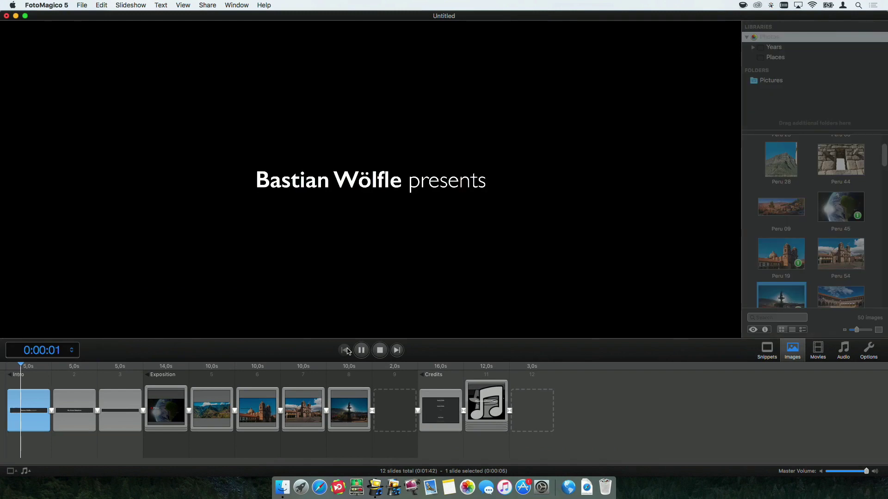
key("Right")
key("Right")
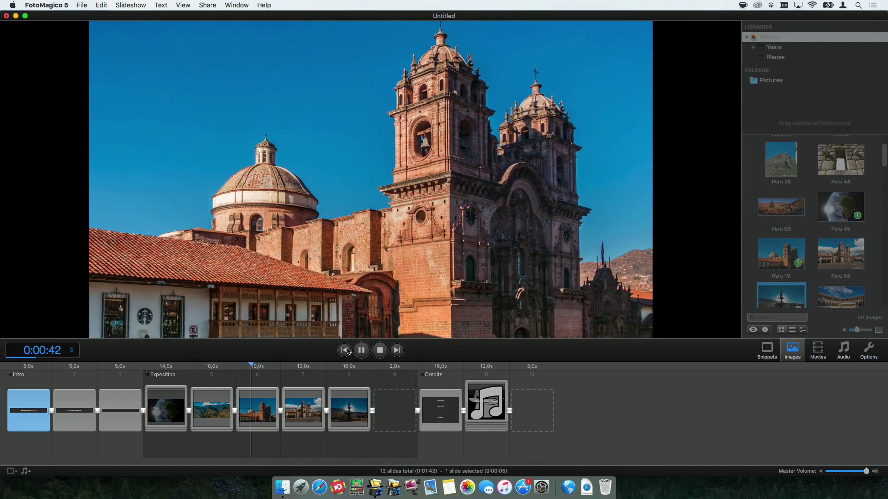
key("Right")
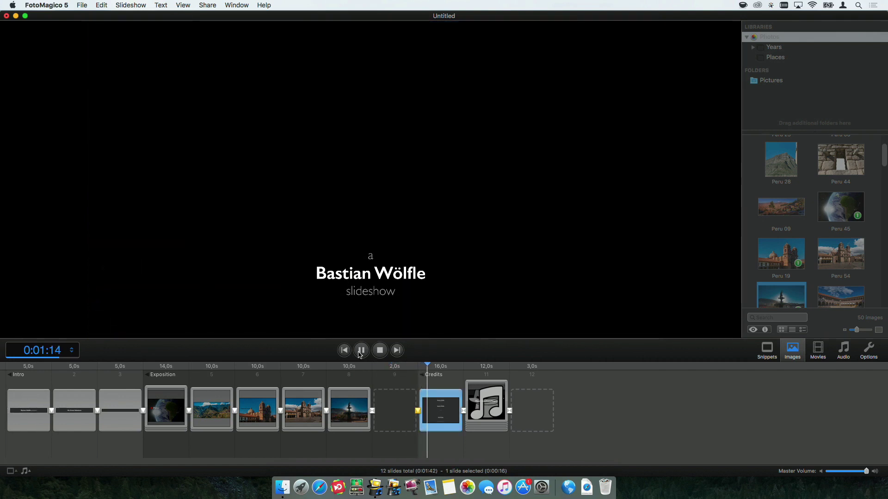
key("Right")
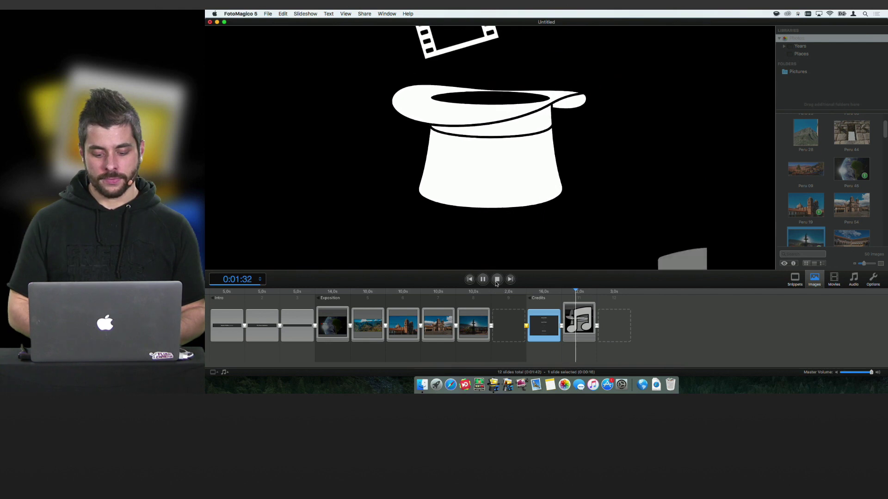
left_click(496, 279)
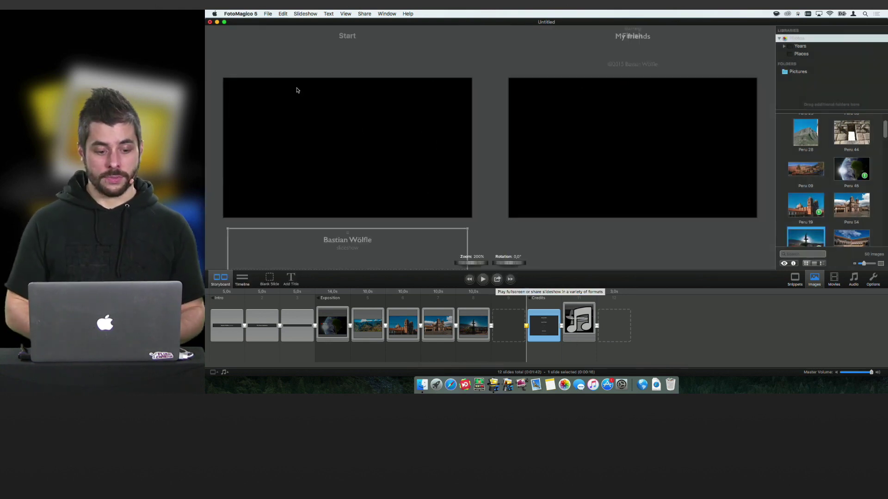
Save the slideshow with File > Save under the name 'Peru' in Documents
left_click(269, 14)
left_click(280, 60)
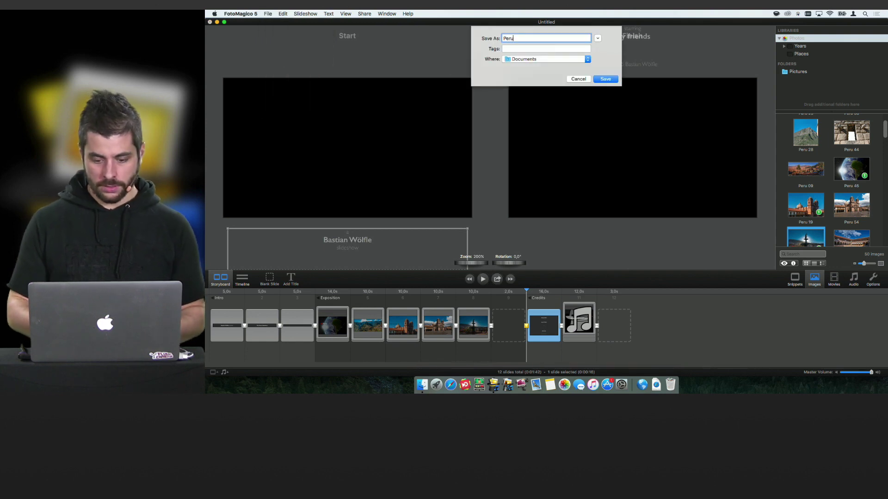
key("Return")
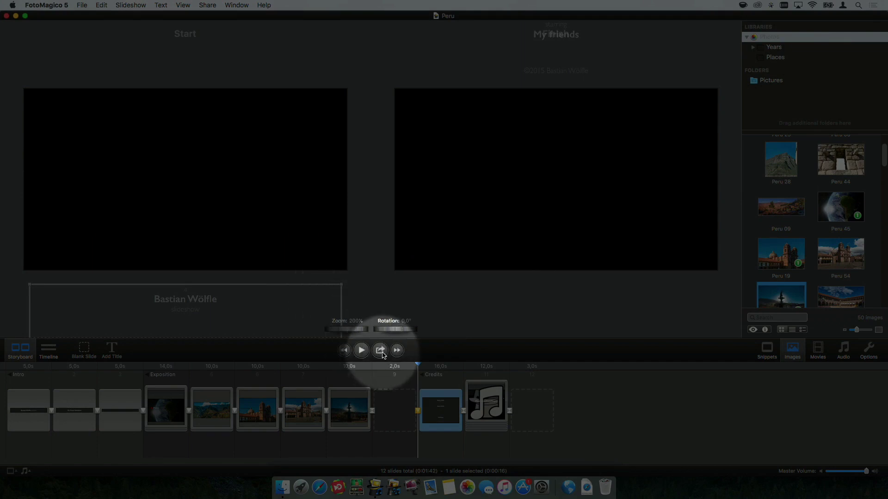
Start a YouTube share at HD 1080p with destination file Peru.m4v in Documents
left_click(380, 350)
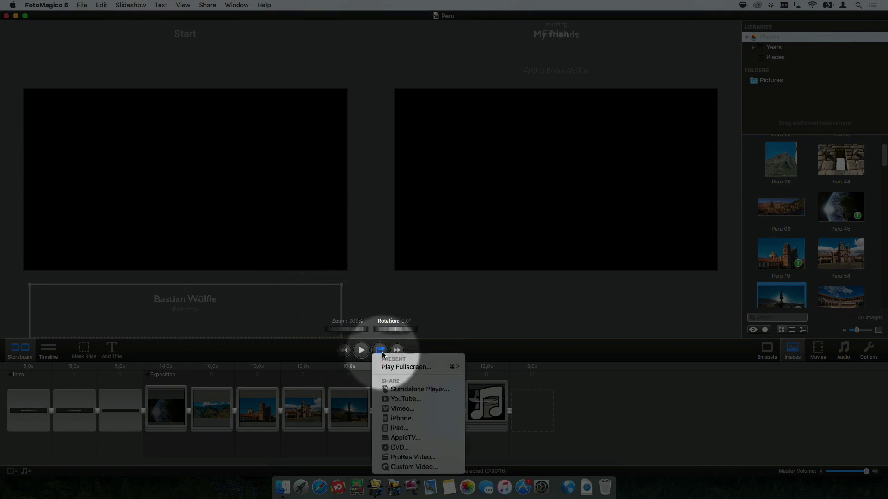
left_click(406, 400)
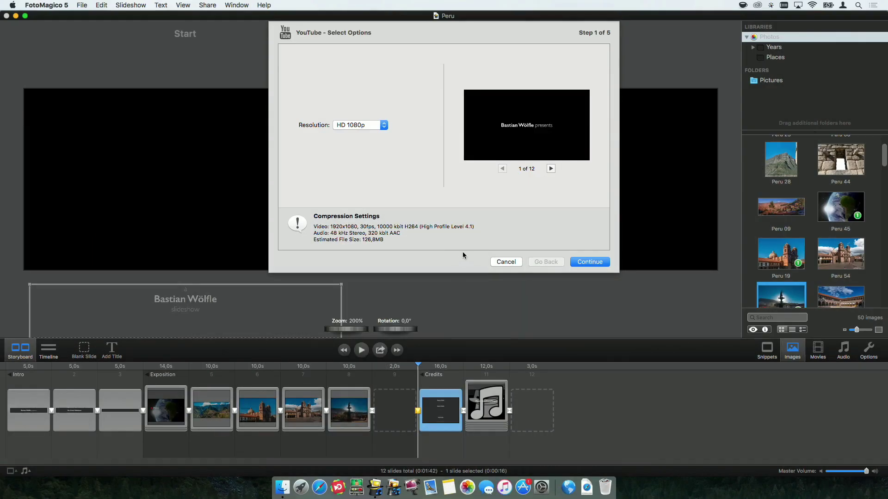
key("Return")
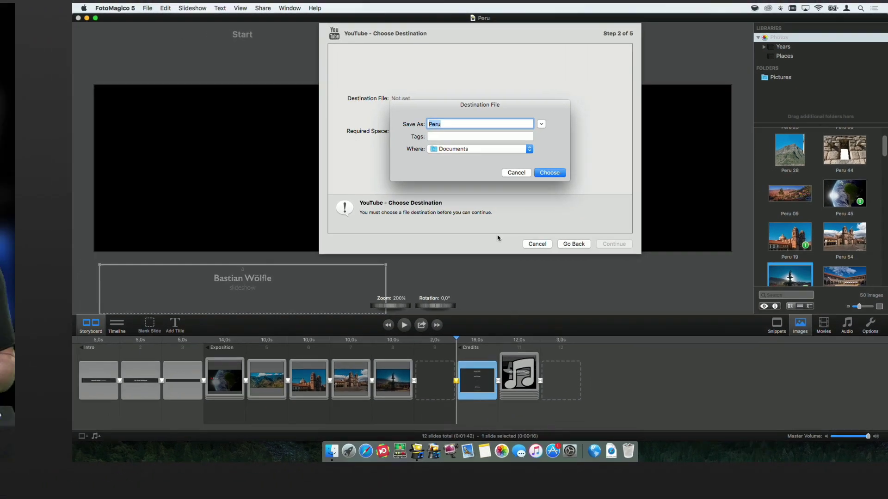
key("Return")
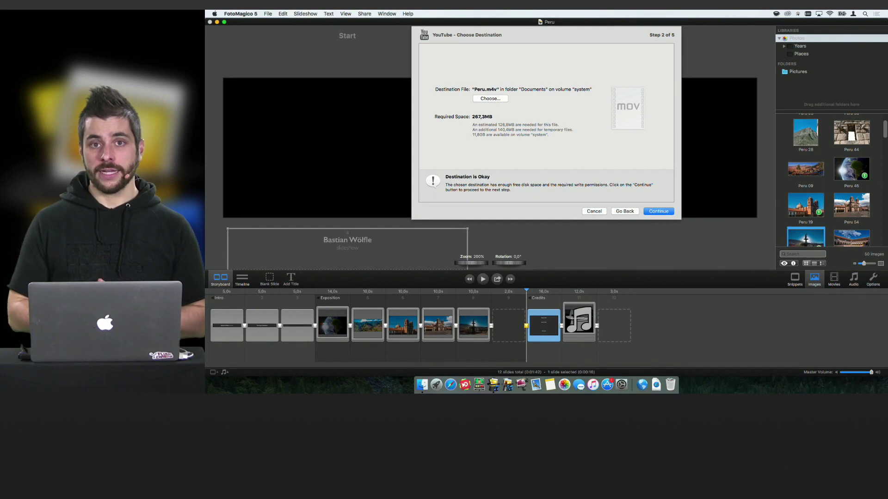